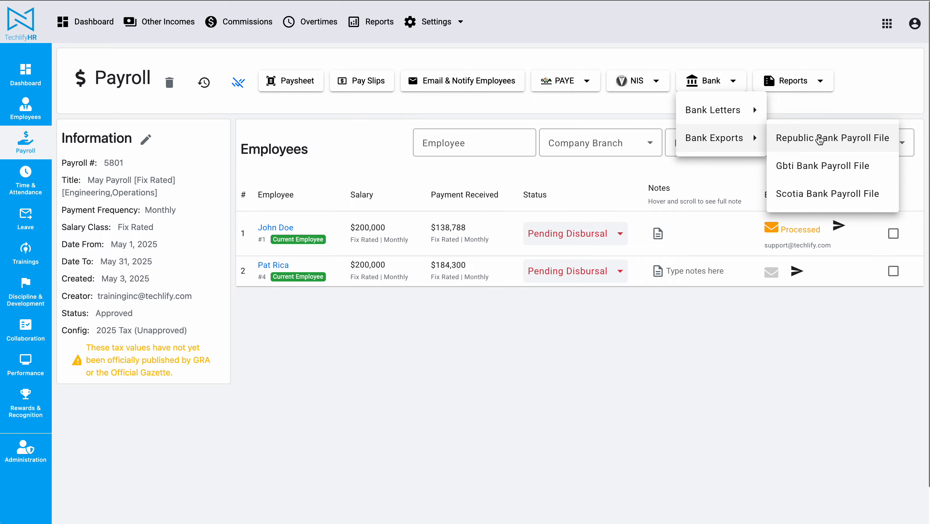
Export the Republic Bank Payroll File without selecting any banks and check the downloaded text file's contents.
left_click(819, 140)
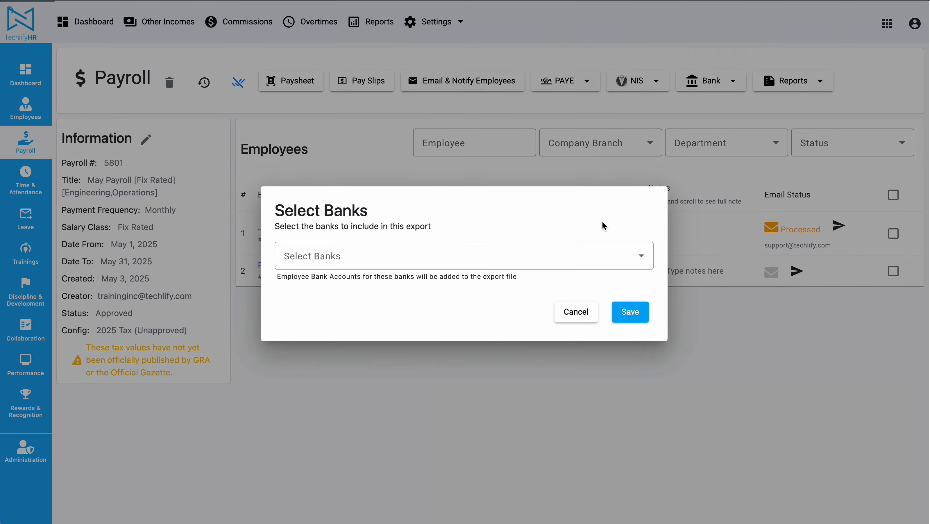
left_click(631, 312)
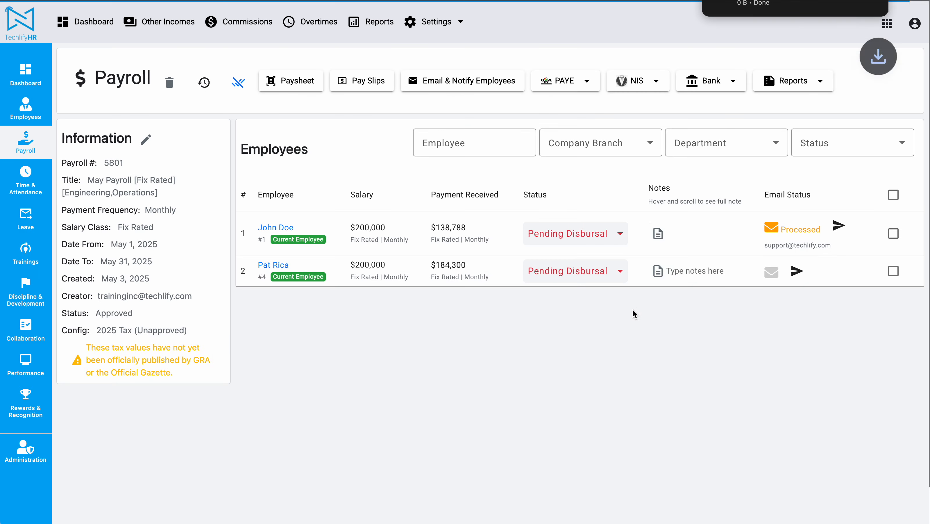
left_click(802, 1)
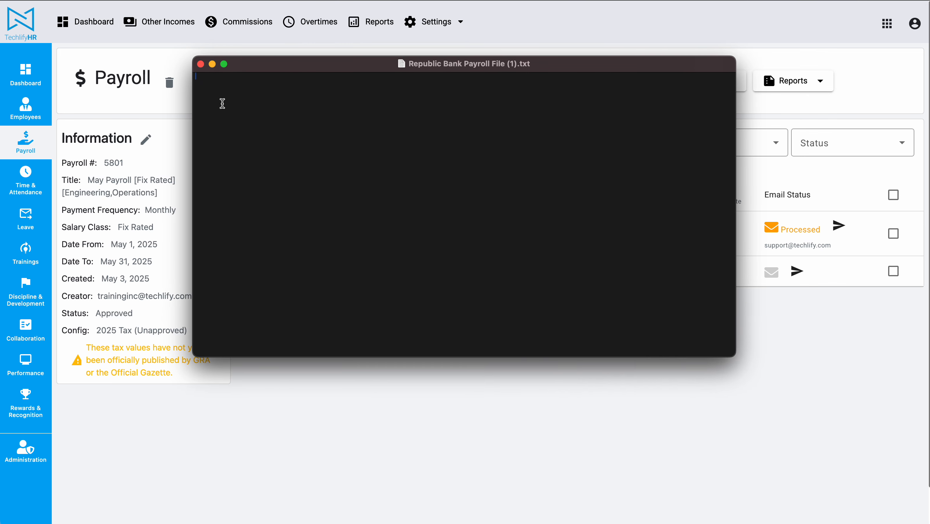
left_click(201, 65)
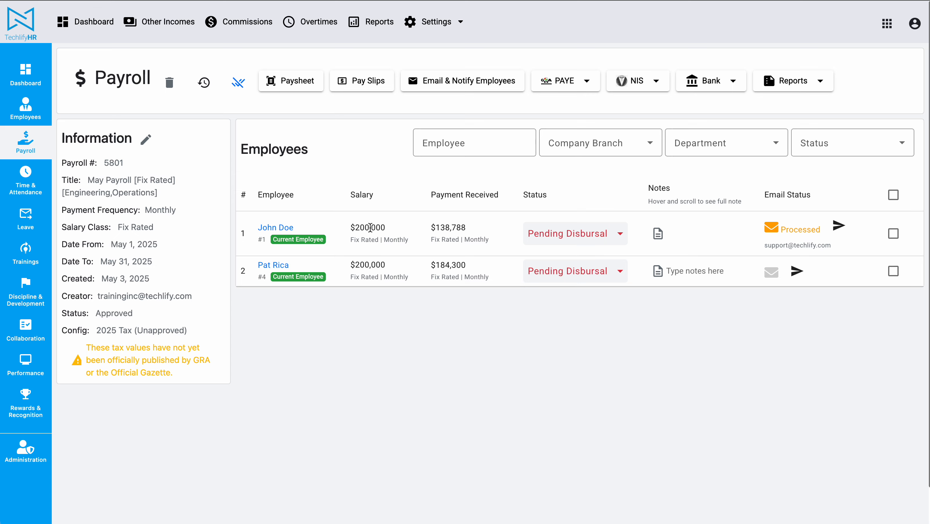
Open the company's bank accounts in the administration area and start a new bank account.
left_click(26, 454)
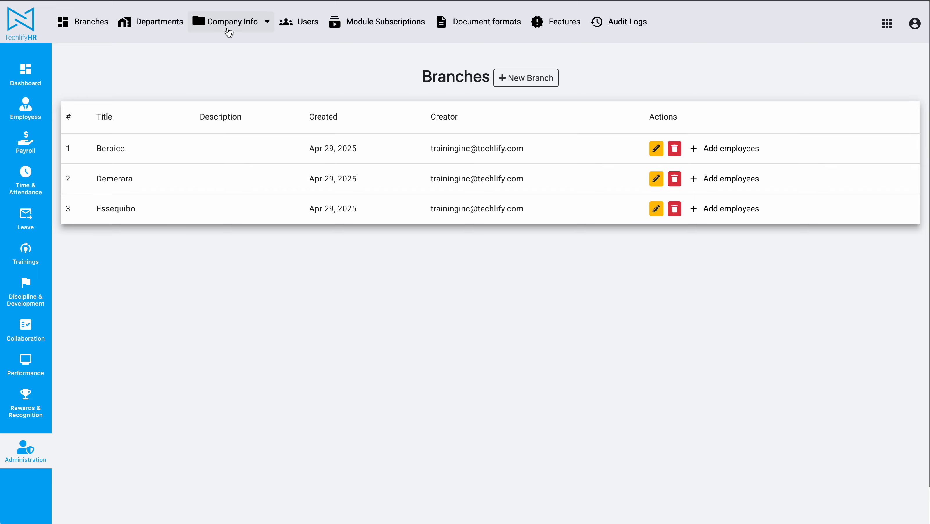
left_click(231, 23)
left_click(247, 114)
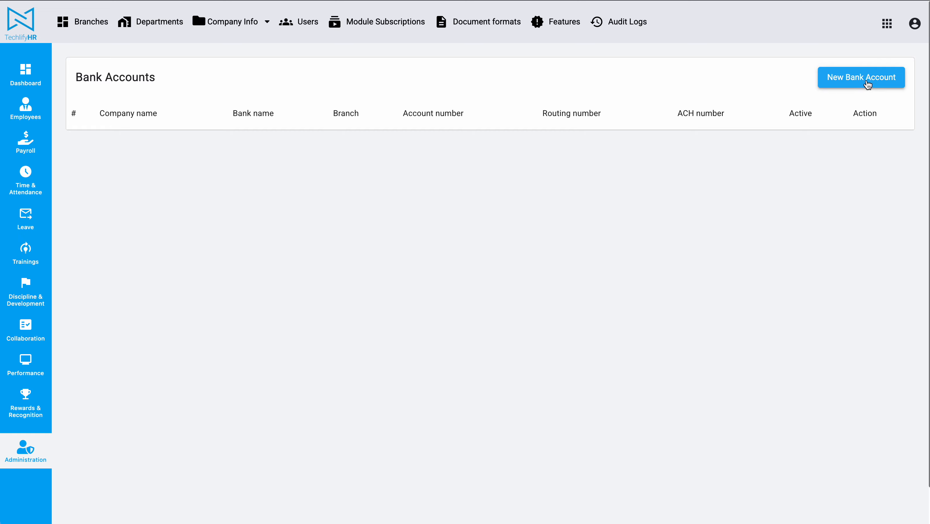
left_click(866, 81)
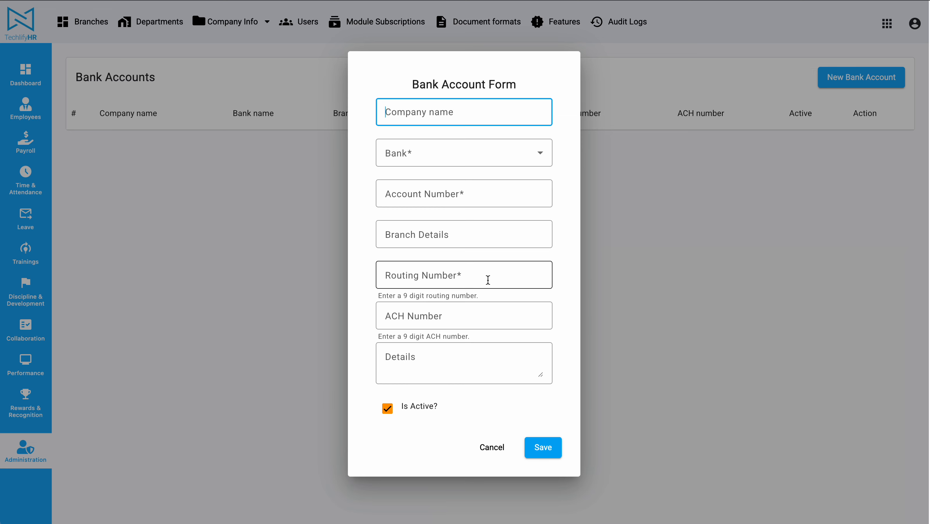
Set the company name to Testing Company, the bank to Republic Bank and the branch to Lethem.
type("Testing Company")
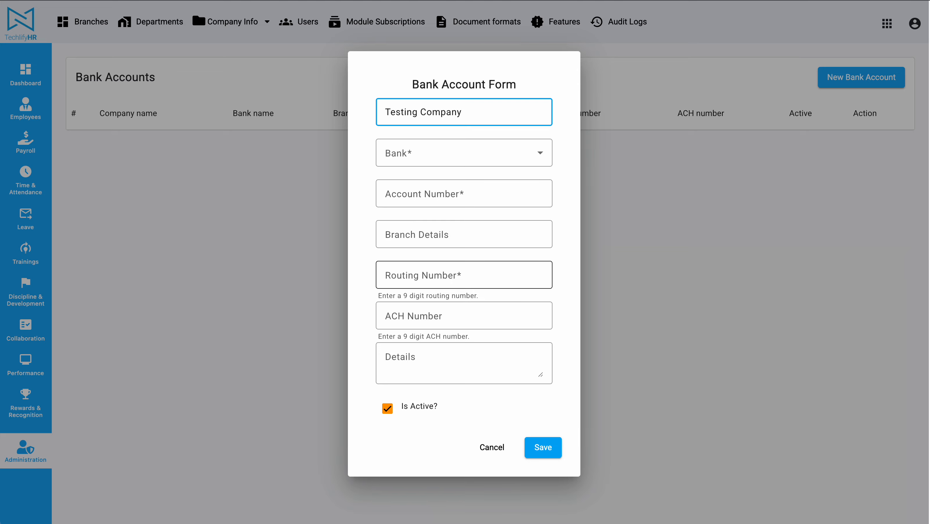
left_click(427, 155)
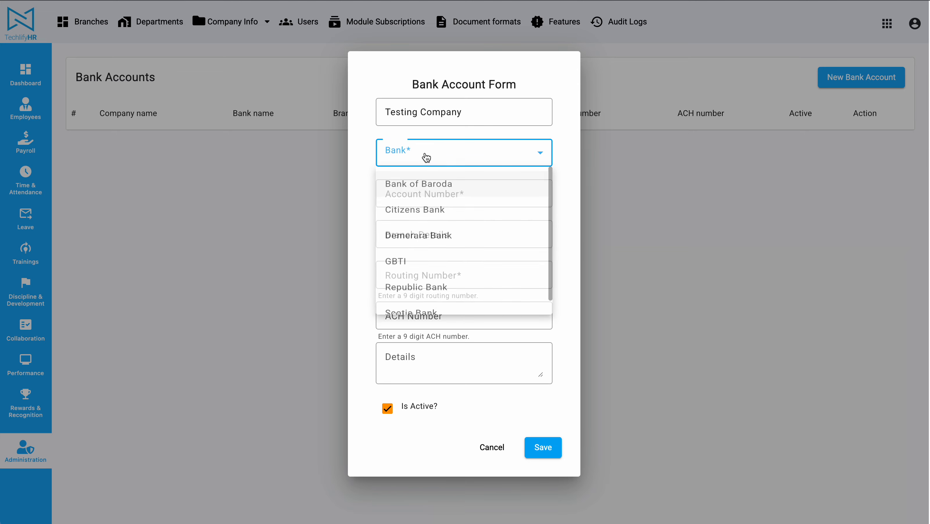
left_click(432, 296)
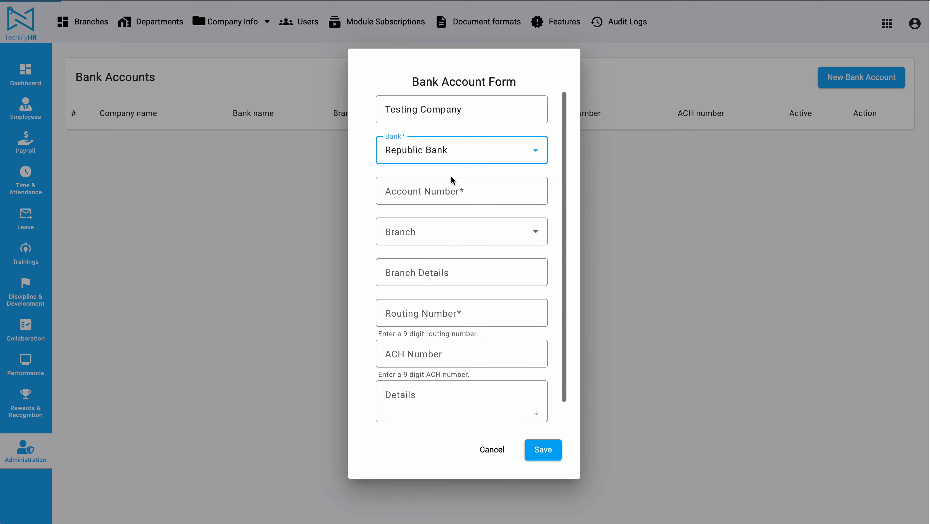
left_click(449, 183)
left_click(449, 230)
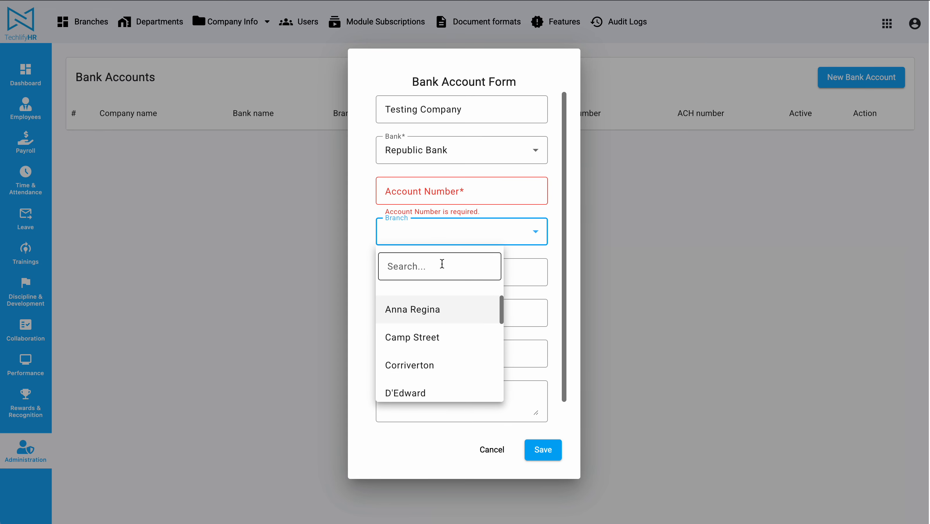
scroll(426, 332, "down", 5)
scroll(425, 330, "up", 2)
left_click(427, 328)
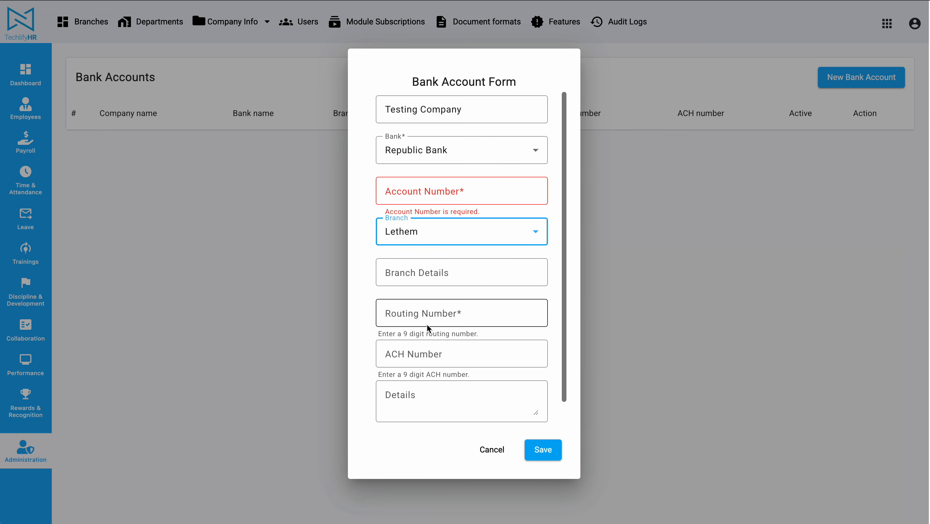
Enter the company's account number and 9-digit routing number, and save the bank account.
left_click(444, 185)
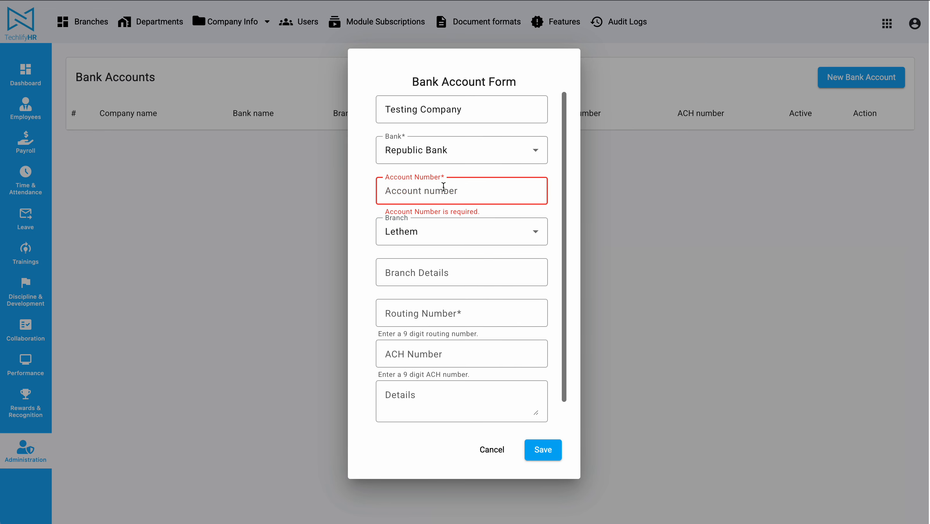
type("88888888")
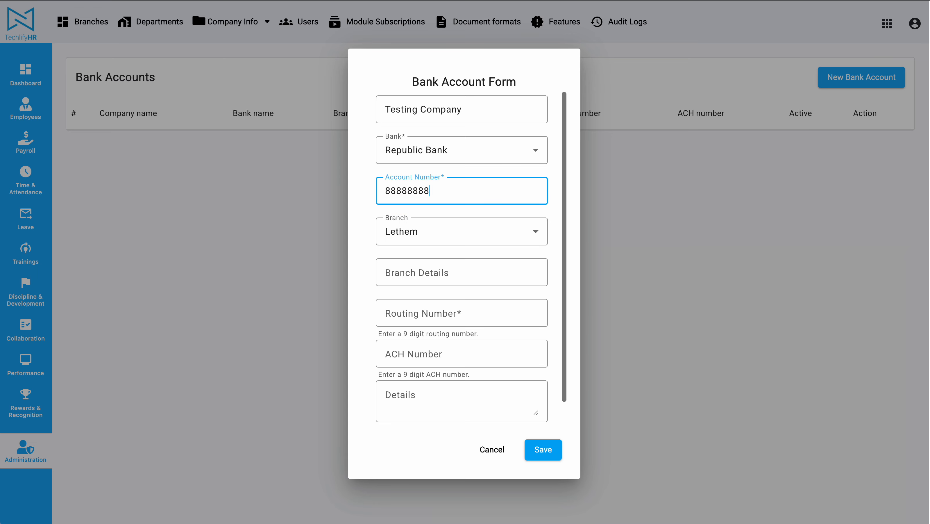
scroll(519, 218, "down", 1)
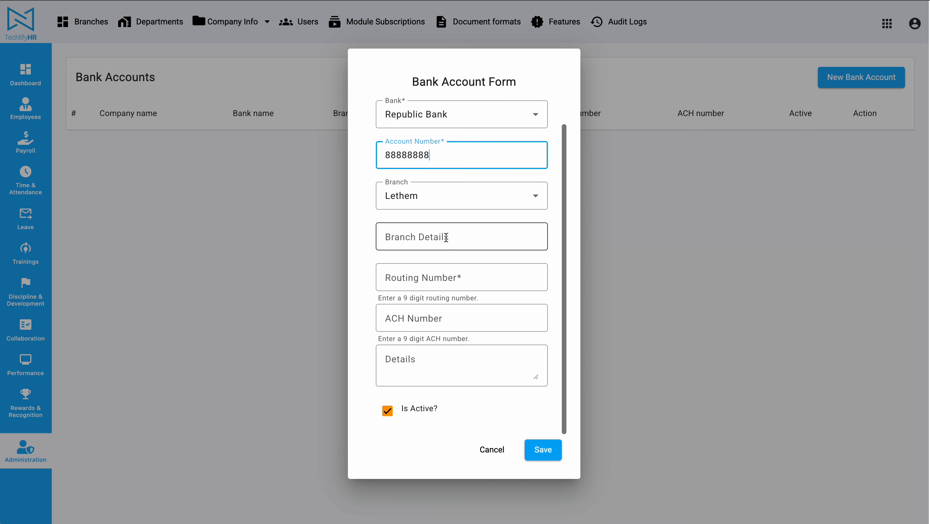
left_click(441, 274)
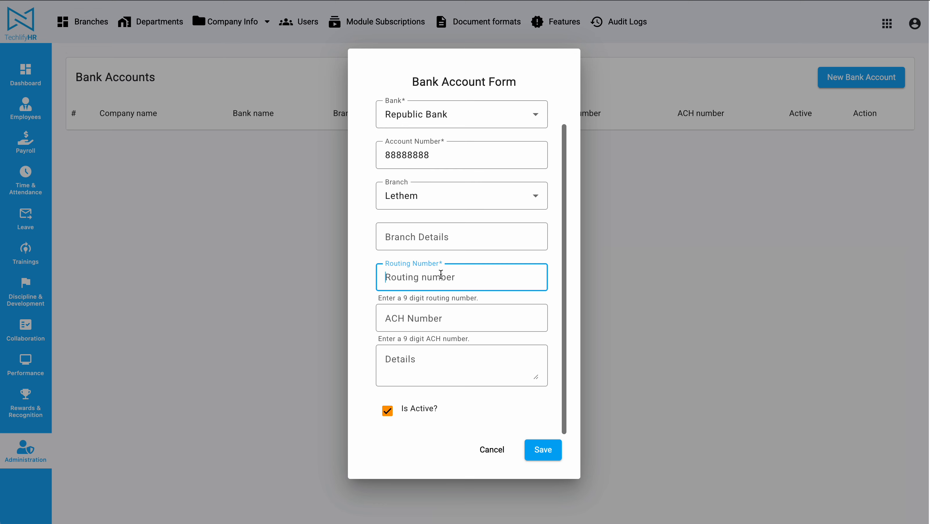
type("028388484")
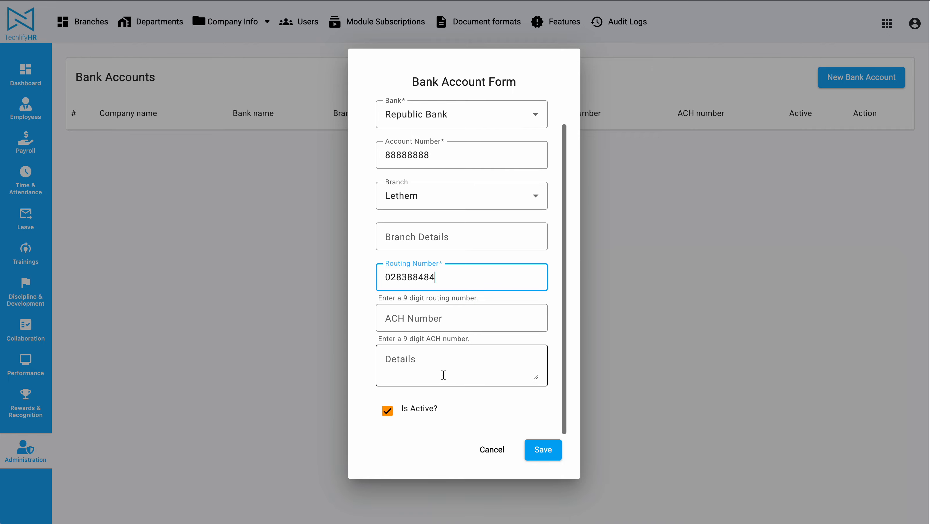
left_click(549, 449)
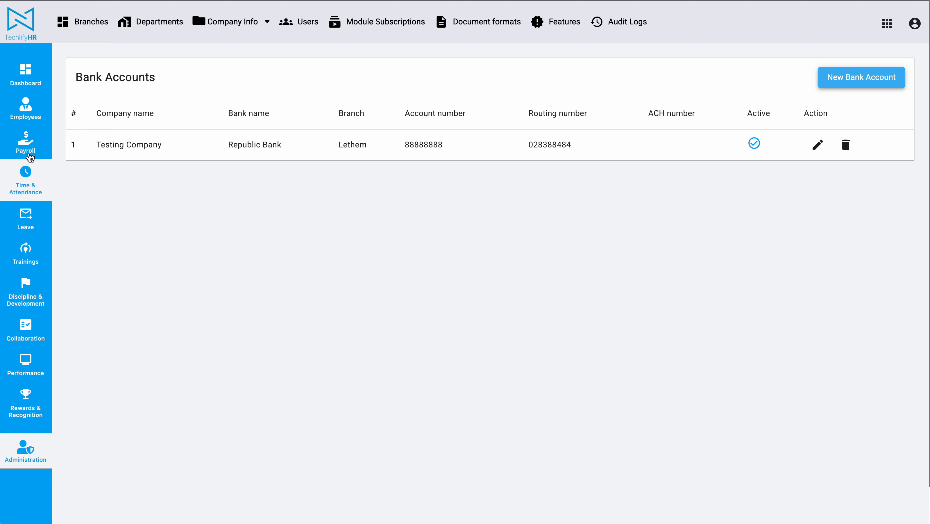
Open the approved May Payroll [Fix Rated] [Engineering,Operations] and go to the bank accounts of its second employee.
left_click(28, 145)
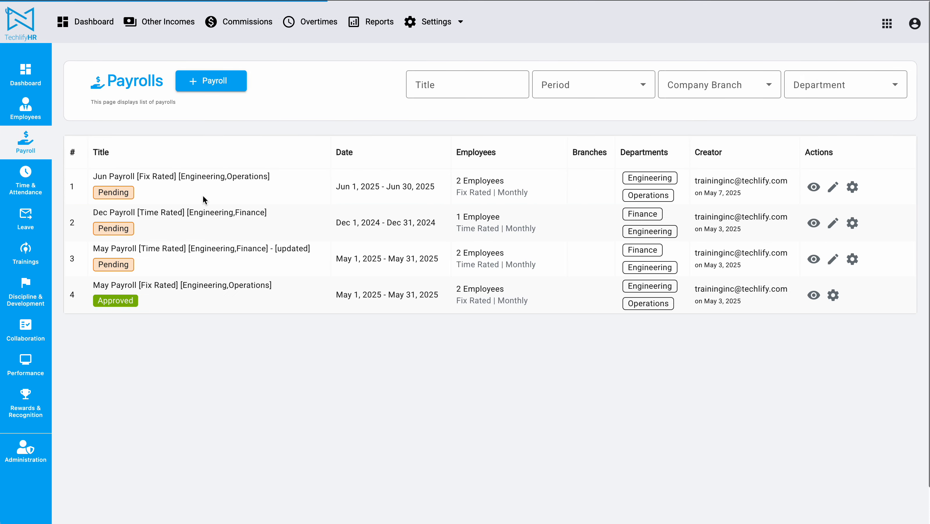
left_click(813, 296)
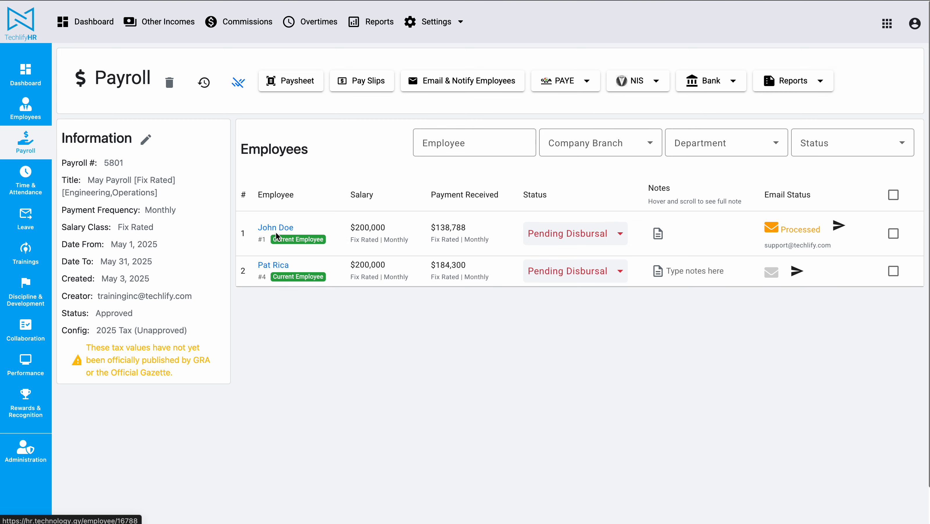
key("super+r")
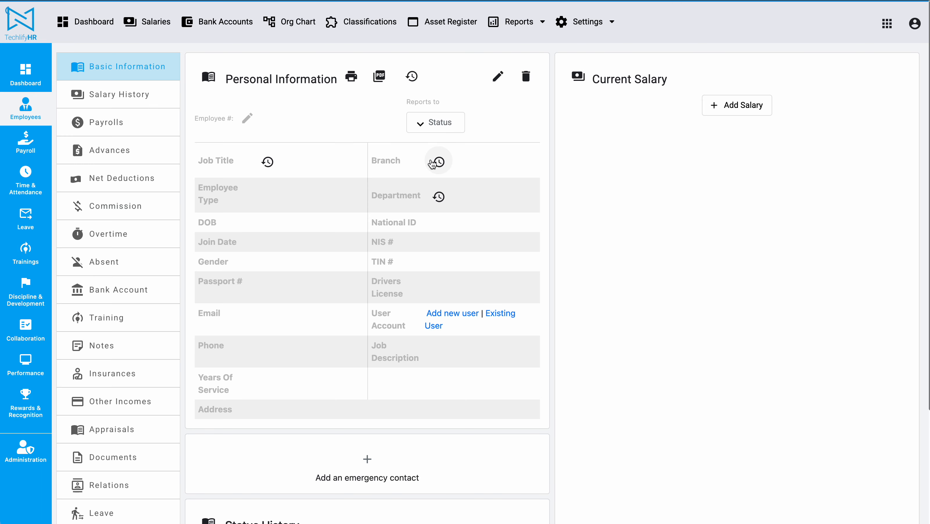
left_click(136, 291)
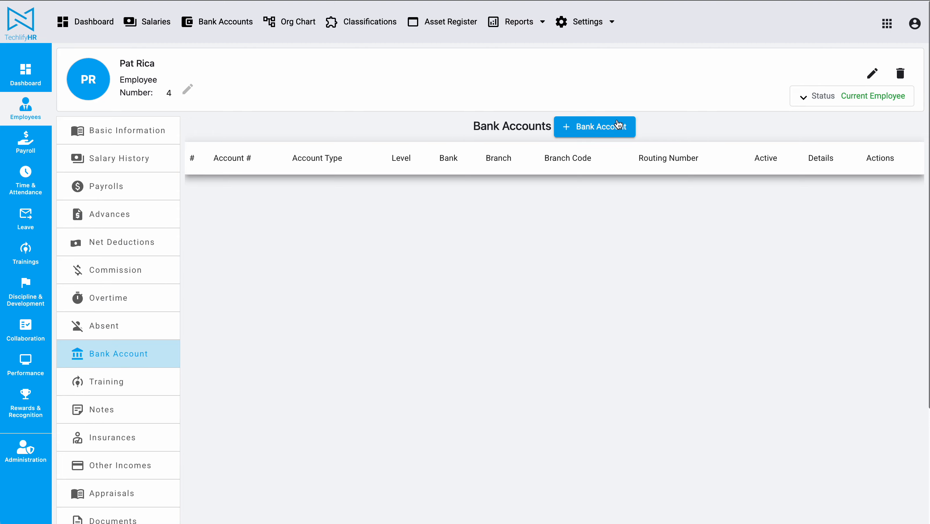
Start a new bank account for this employee with GBTI as the bank and Port Mourant as the branch.
left_click(604, 129)
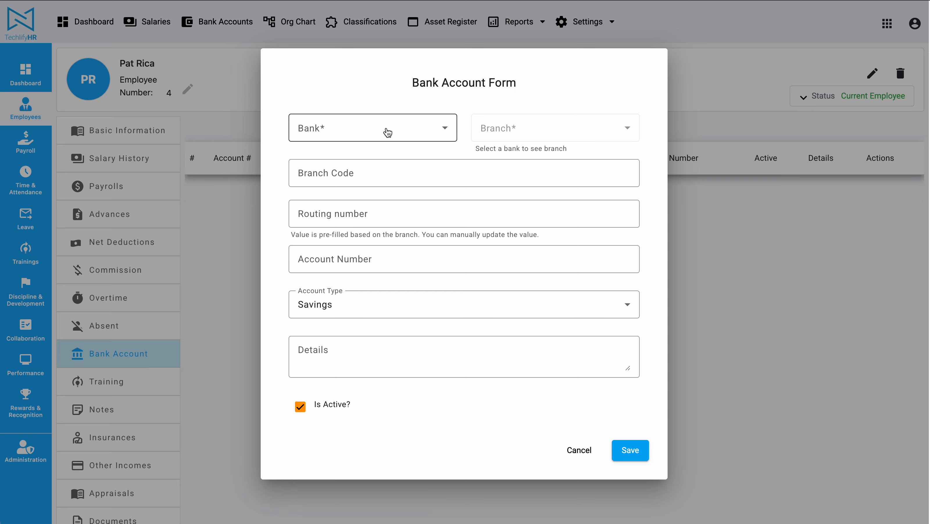
left_click(387, 132)
left_click(384, 245)
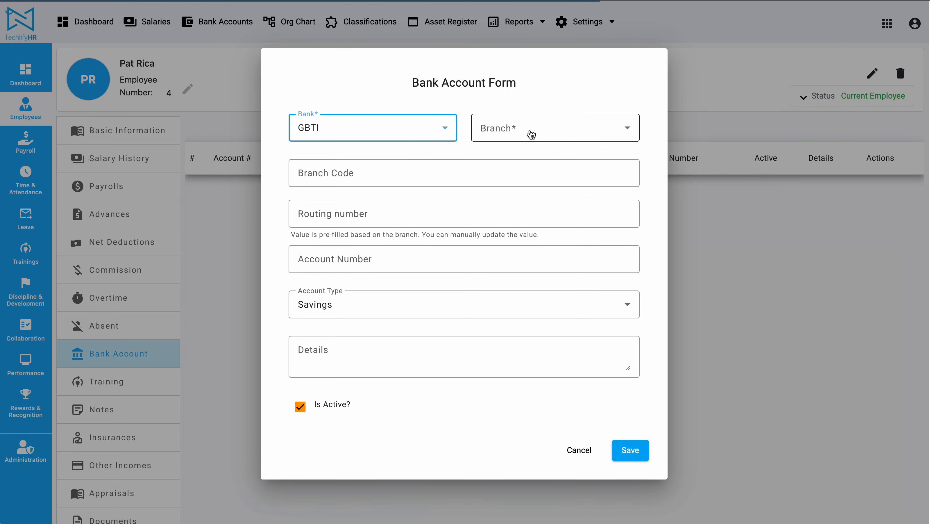
left_click(567, 137)
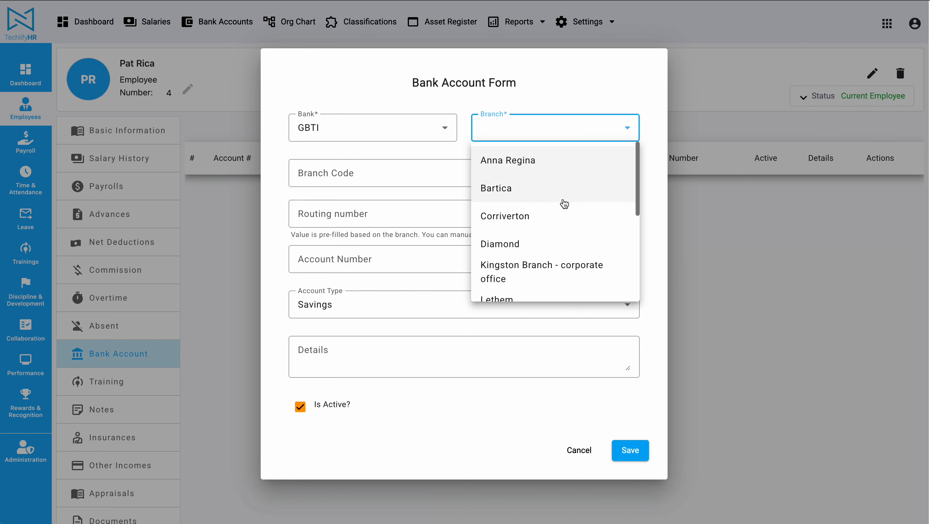
scroll(562, 203, "down", 5)
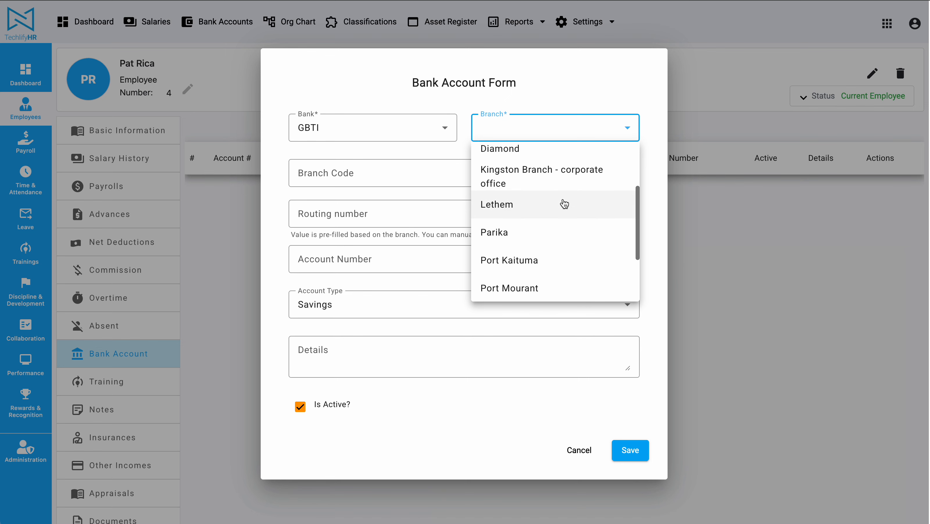
left_click(532, 240)
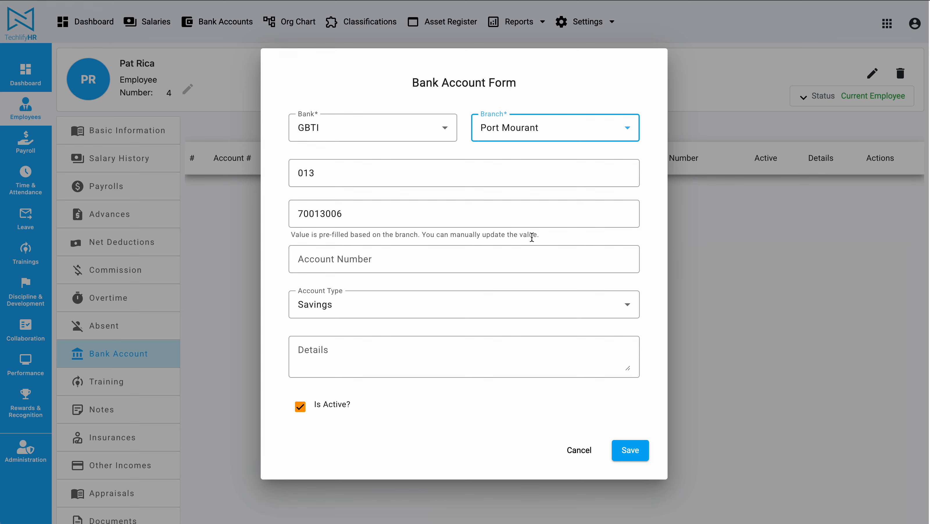
Enter the employee's account number and save the GBTI savings account.
left_click(391, 261)
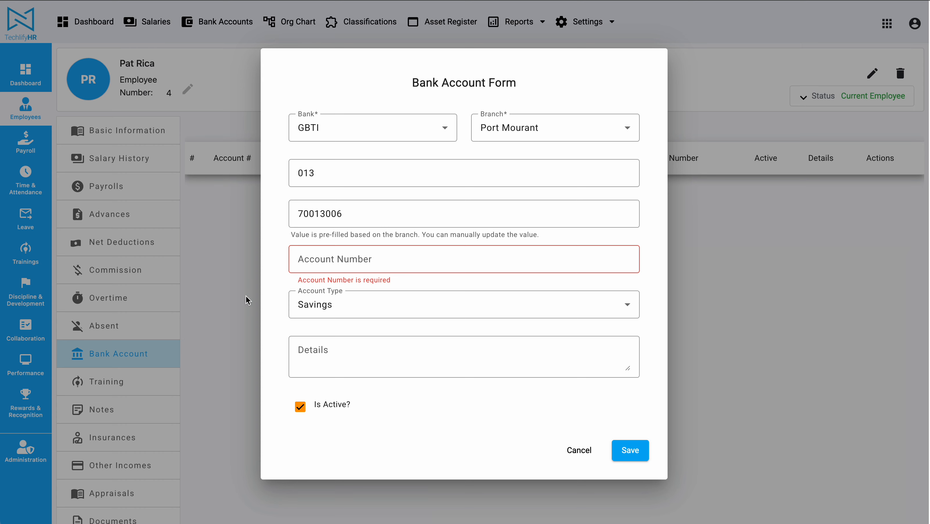
left_click(330, 254)
key("ctrl+v")
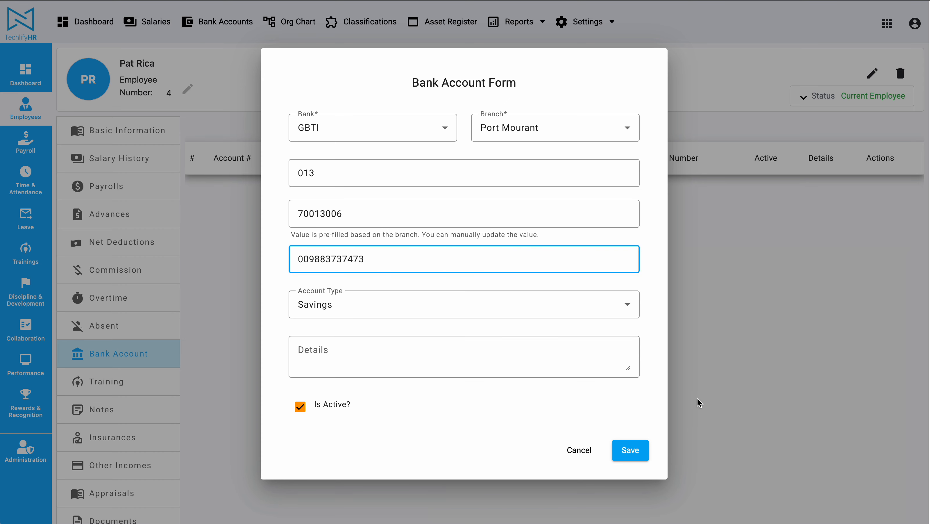
left_click(629, 450)
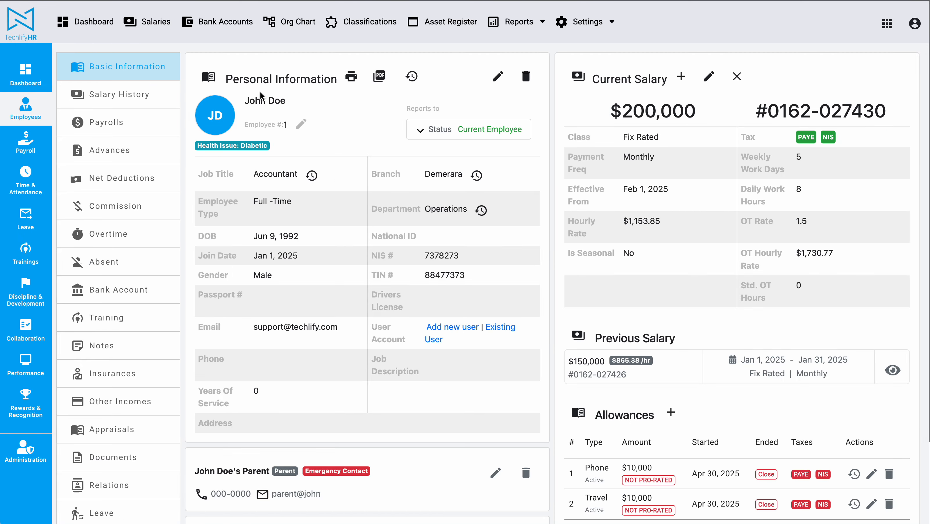
Start a new bank account for employee number 1 with Republic Bank as the bank and Camp Street as the branch.
left_click(132, 290)
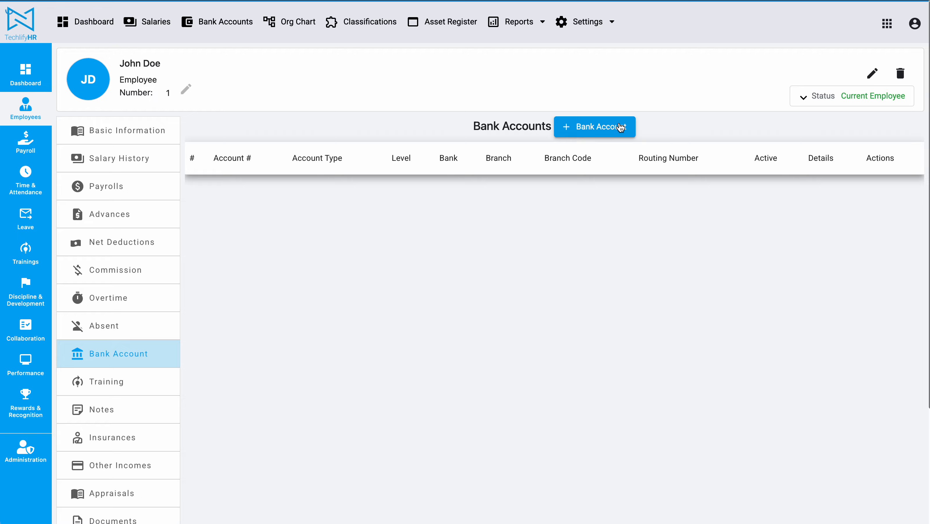
left_click(620, 127)
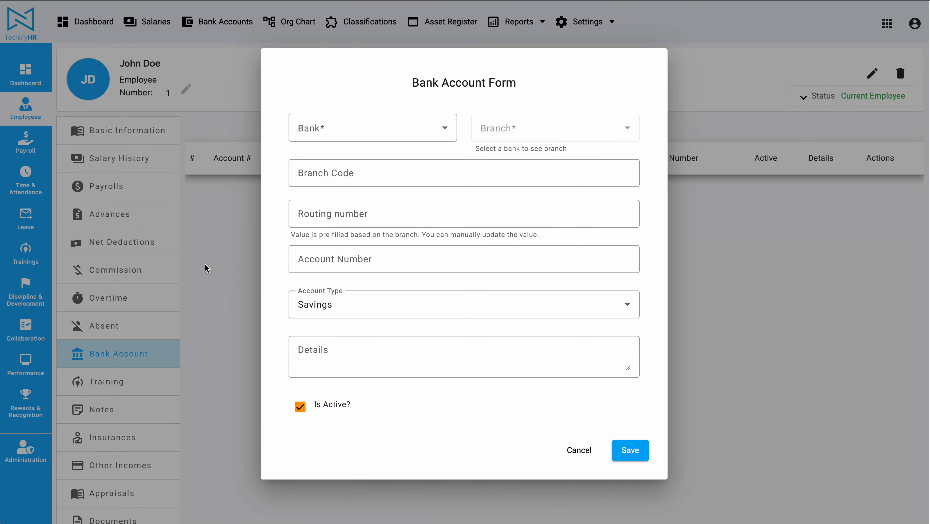
left_click(381, 137)
scroll(357, 208, "down", 1)
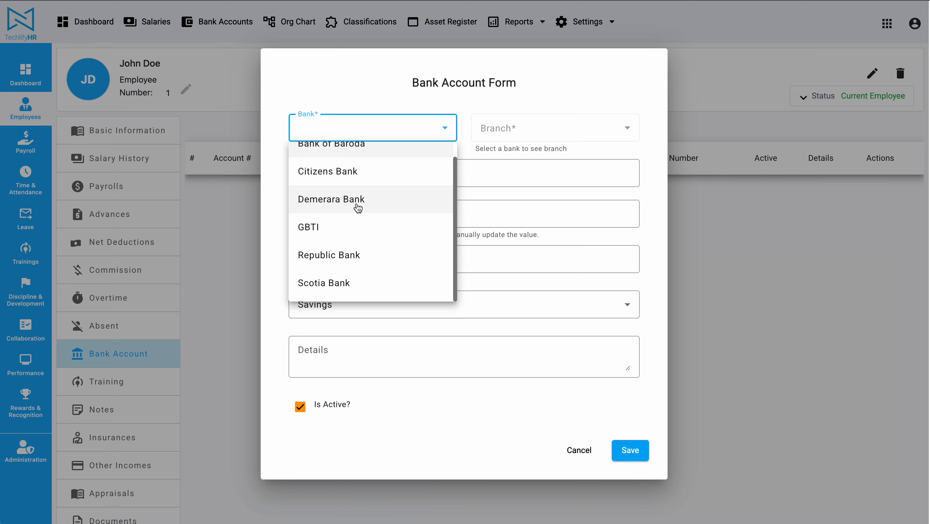
left_click(350, 253)
left_click(546, 127)
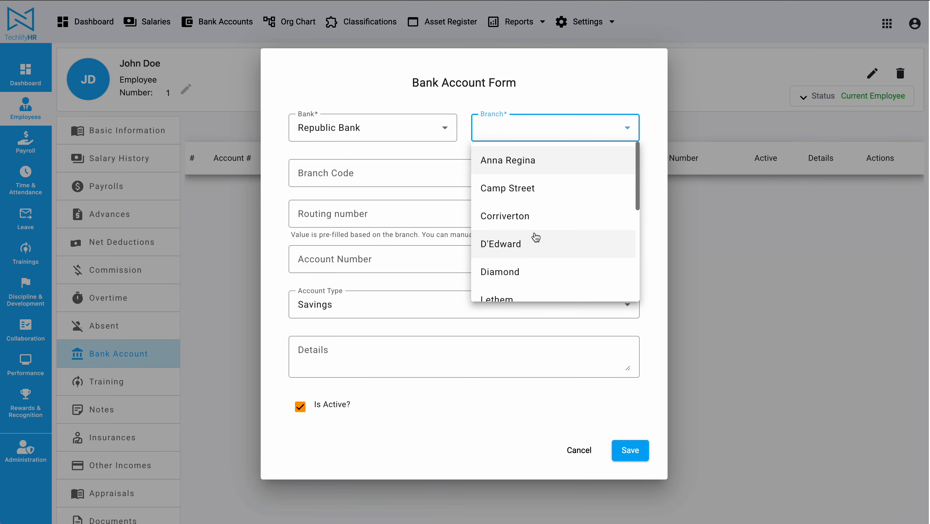
left_click(536, 188)
Enter the employee's account number and save the Republic Bank savings account.
double_click(311, 175)
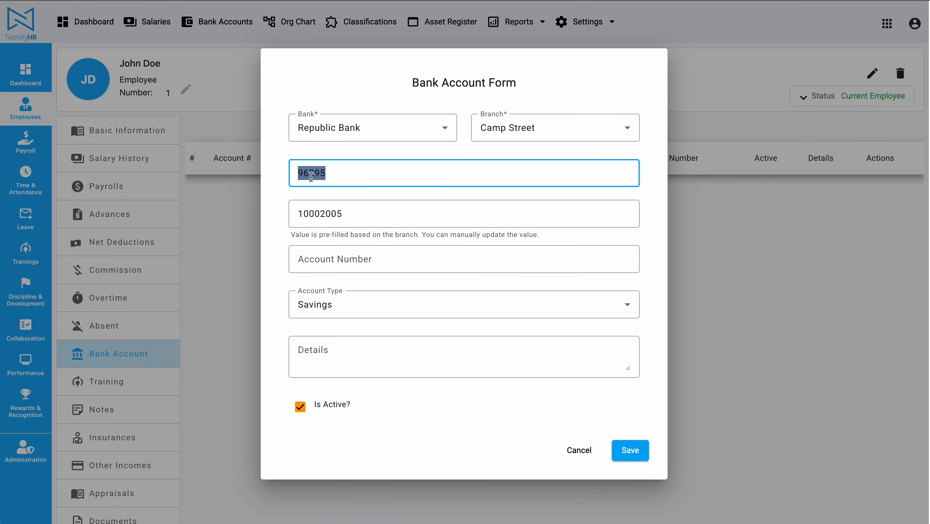
left_click(358, 252)
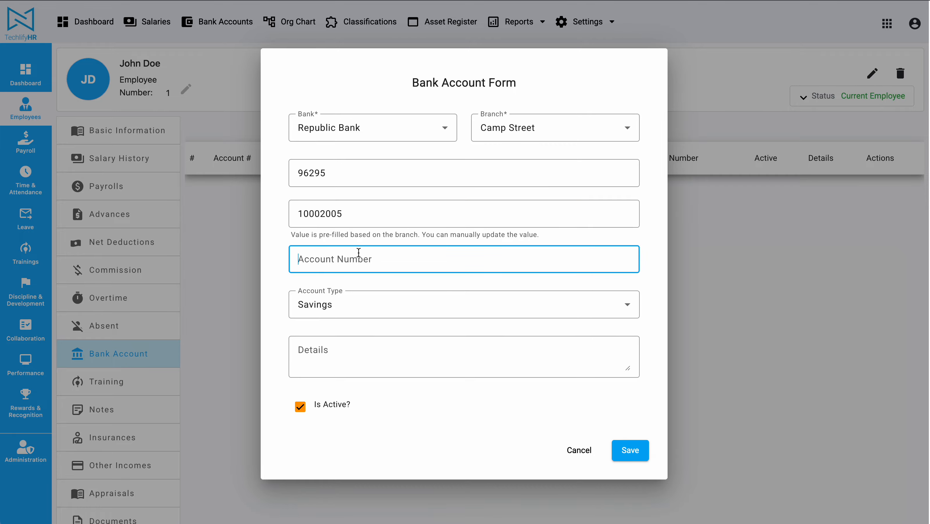
type("83847838")
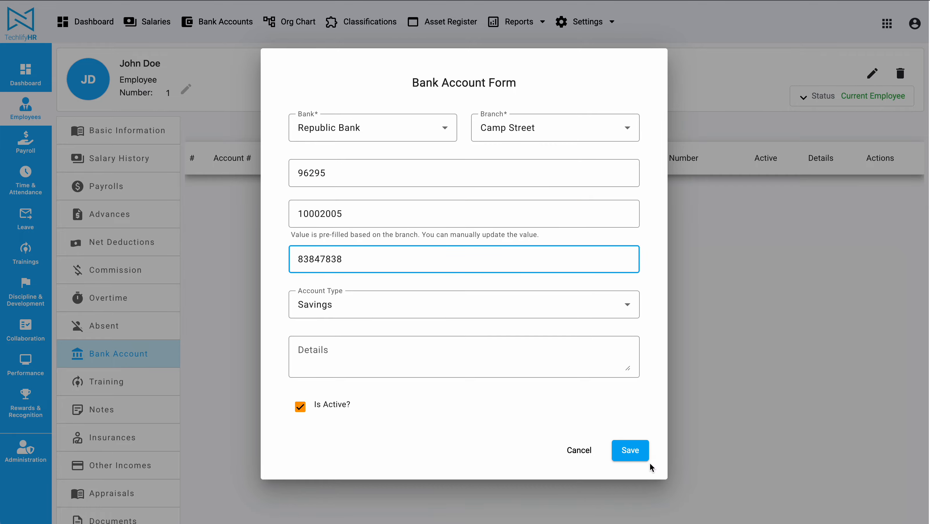
left_click(640, 452)
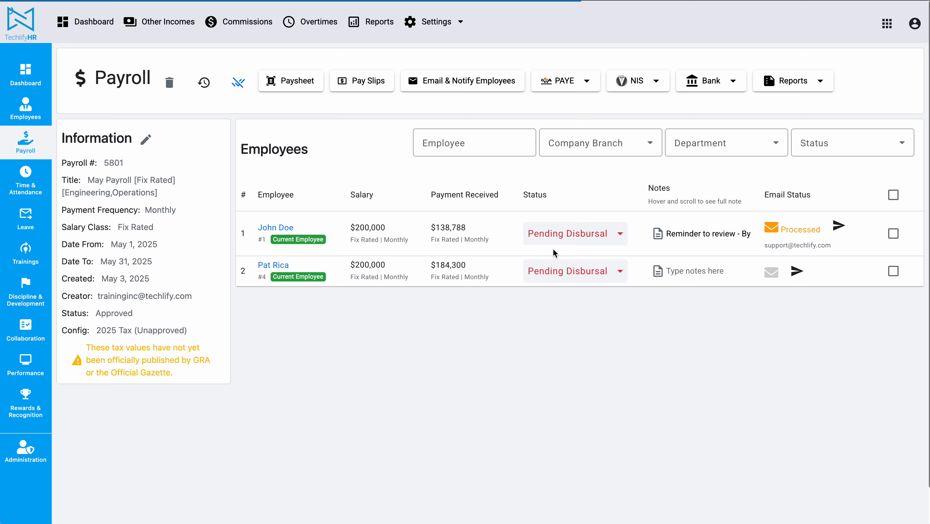
Export the May payroll's Republic Bank payroll file with all banks included, and check the downloaded text file's contents.
left_click(708, 81)
mouse_move(729, 138)
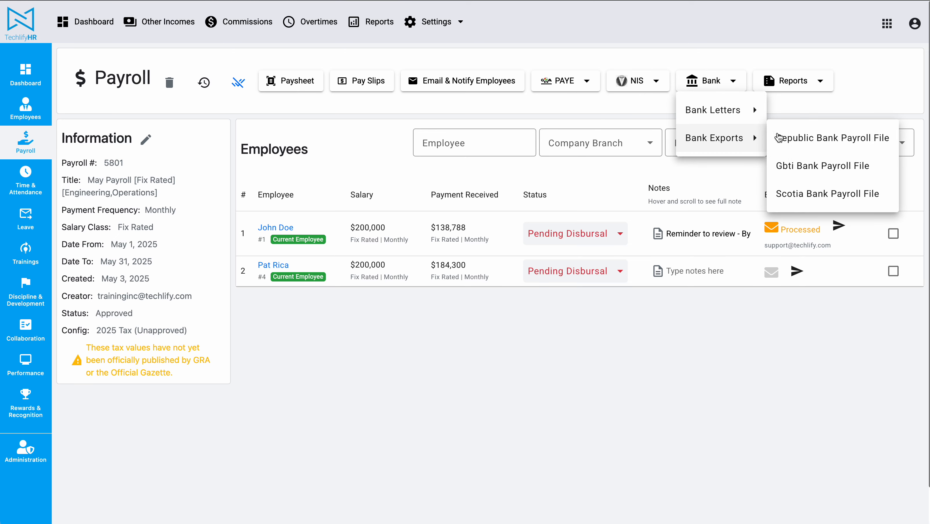
left_click(841, 137)
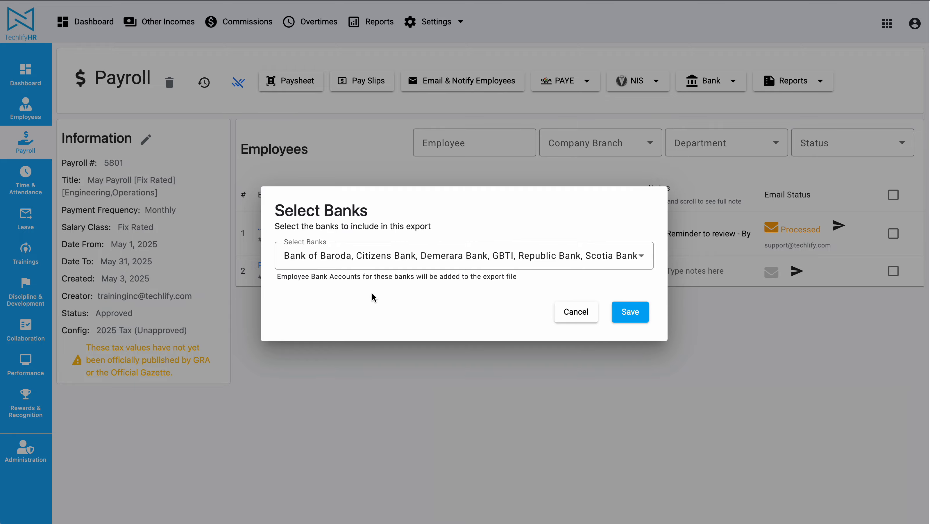
left_click(630, 312)
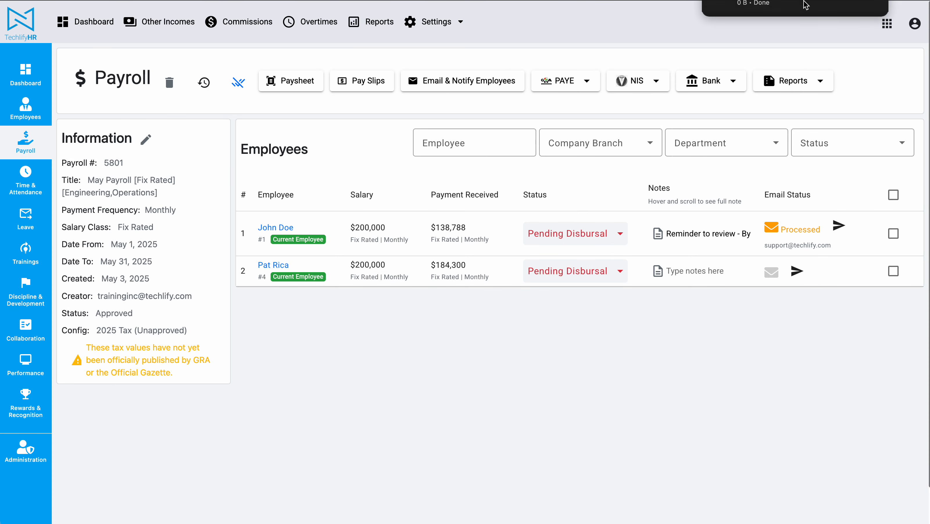
left_click(804, 1)
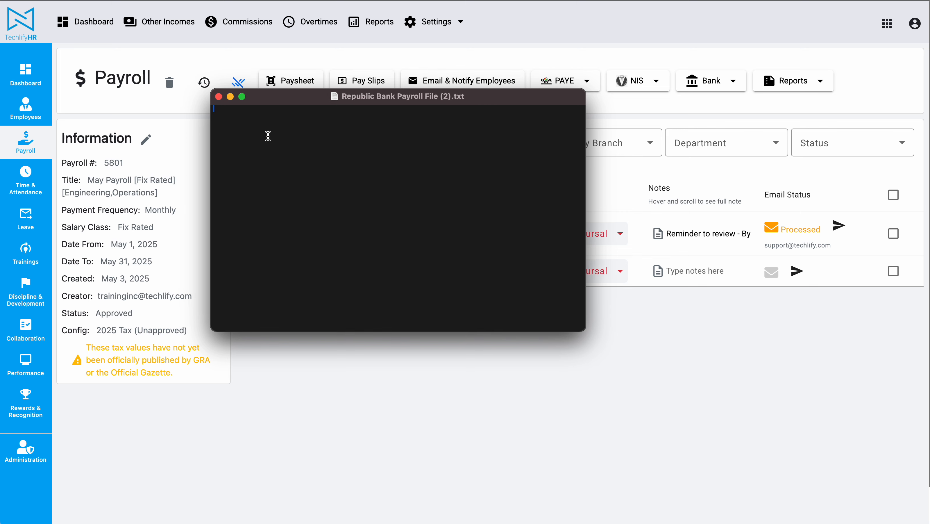
left_click(219, 97)
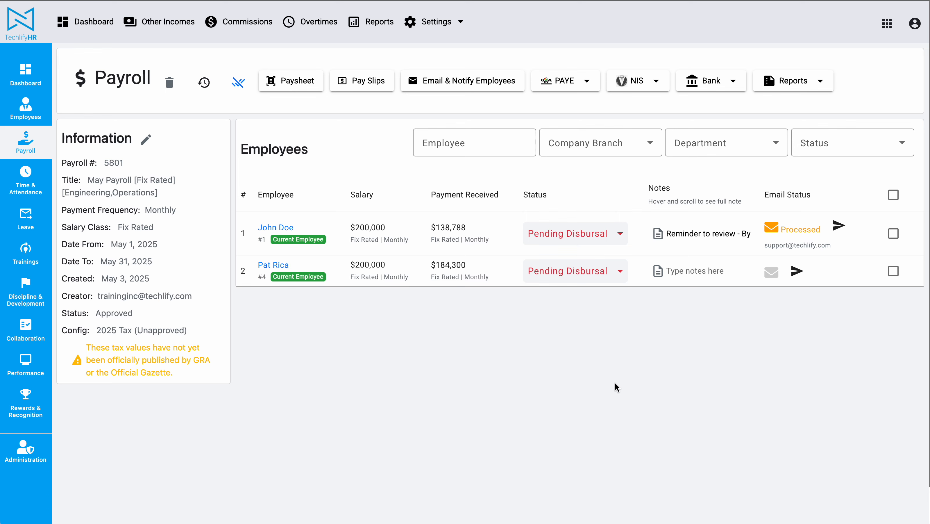
Revert the payroll's approval, recalculate both employees, and approve the payroll again.
left_click(239, 83)
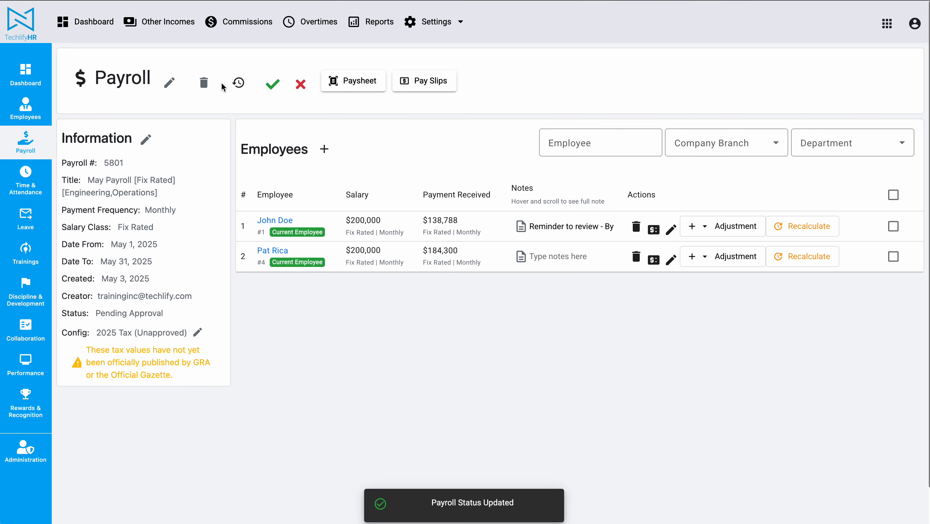
left_click(803, 227)
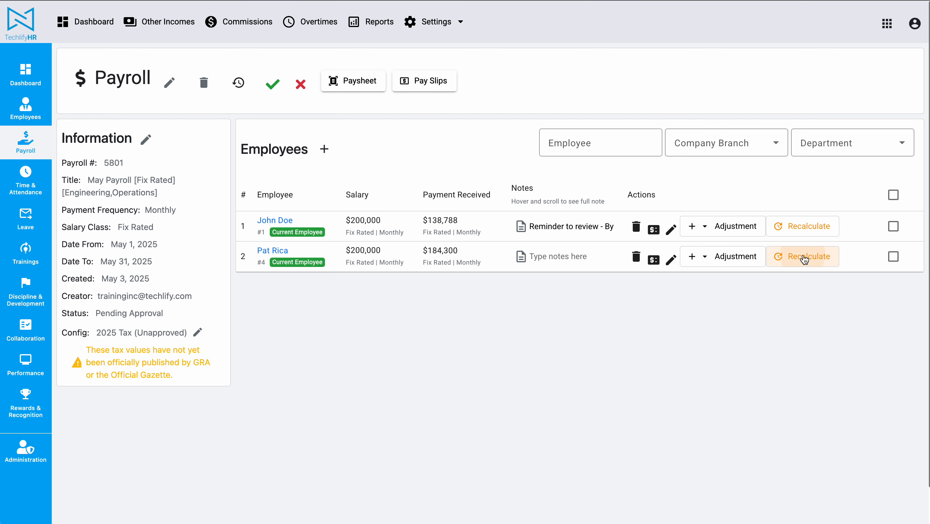
left_click(802, 256)
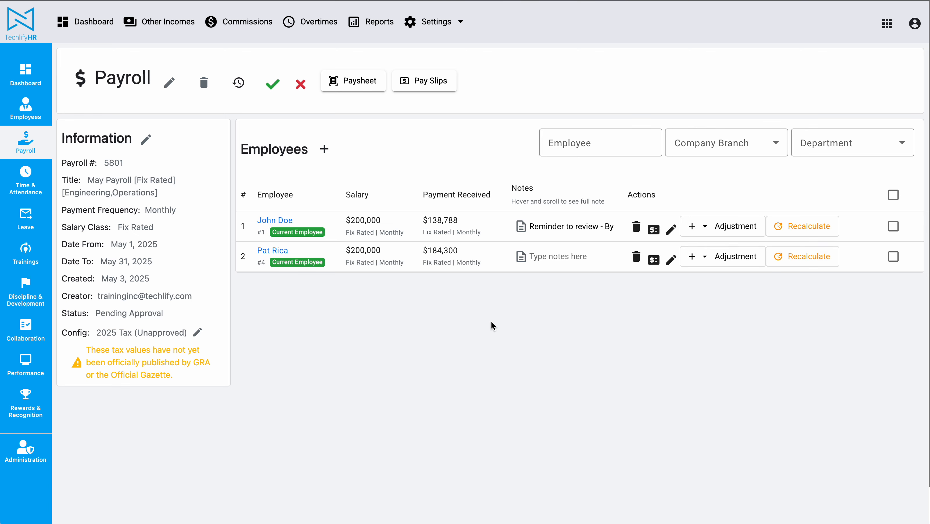
left_click(272, 84)
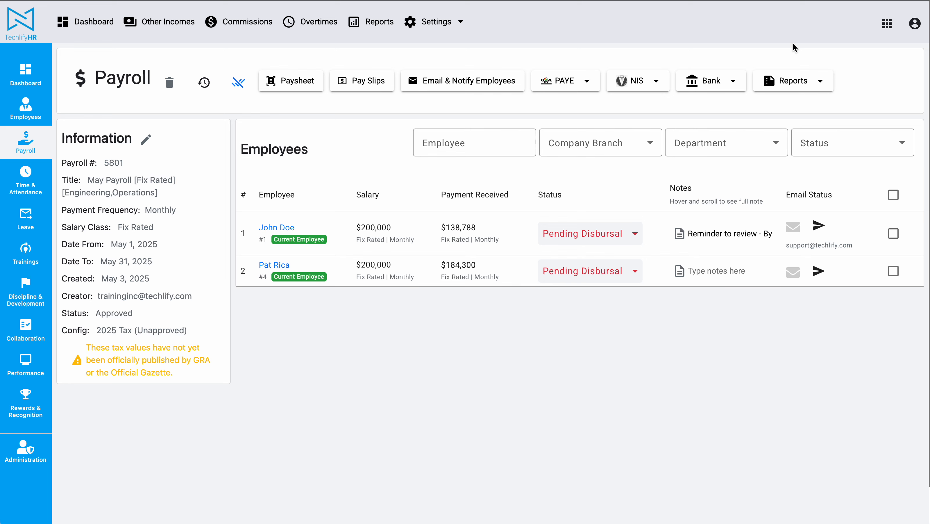
left_click(708, 85)
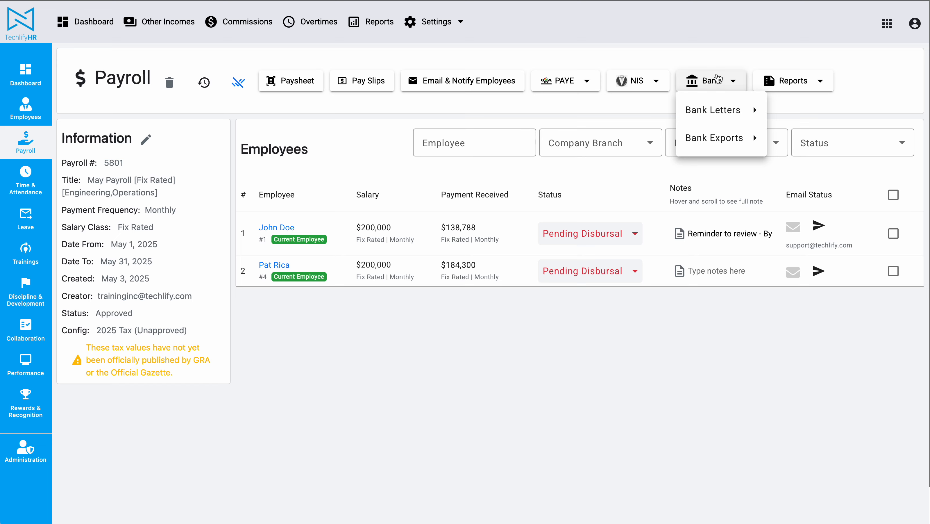
mouse_move(726, 138)
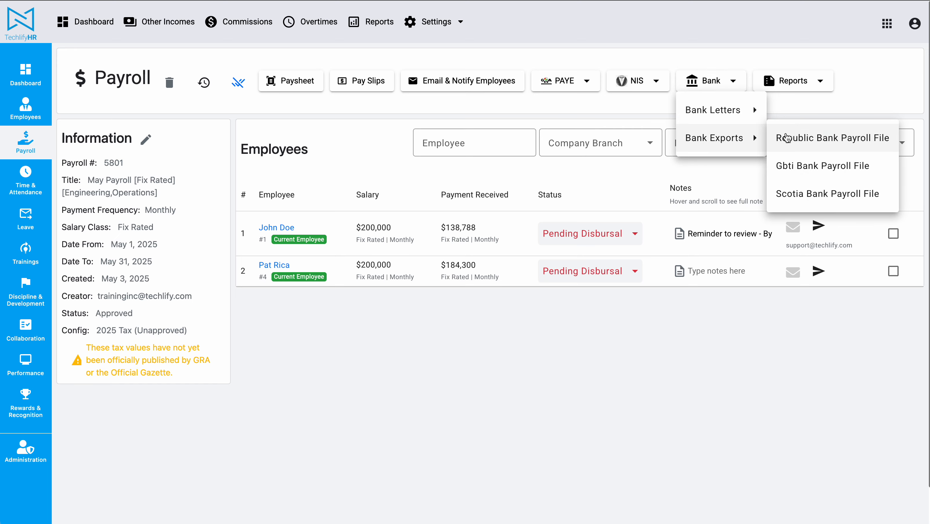
left_click(854, 138)
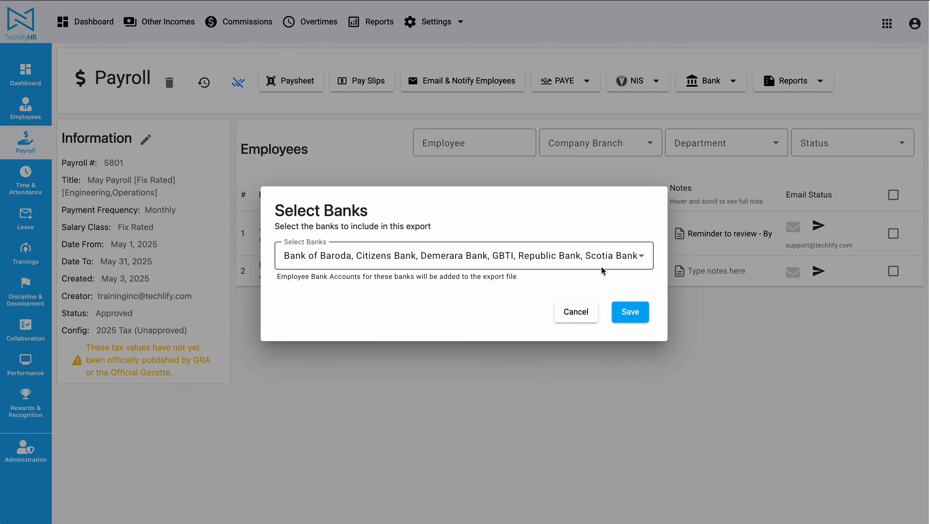
left_click(803, 110)
Start the Republic Bank payroll file export and examine which banks are selected for inclusion in the file.
left_click(714, 88)
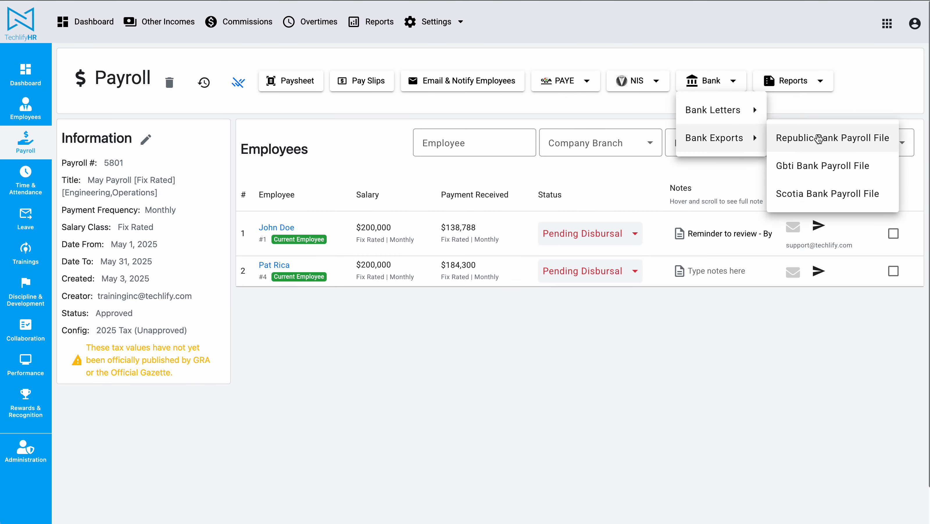
left_click(824, 138)
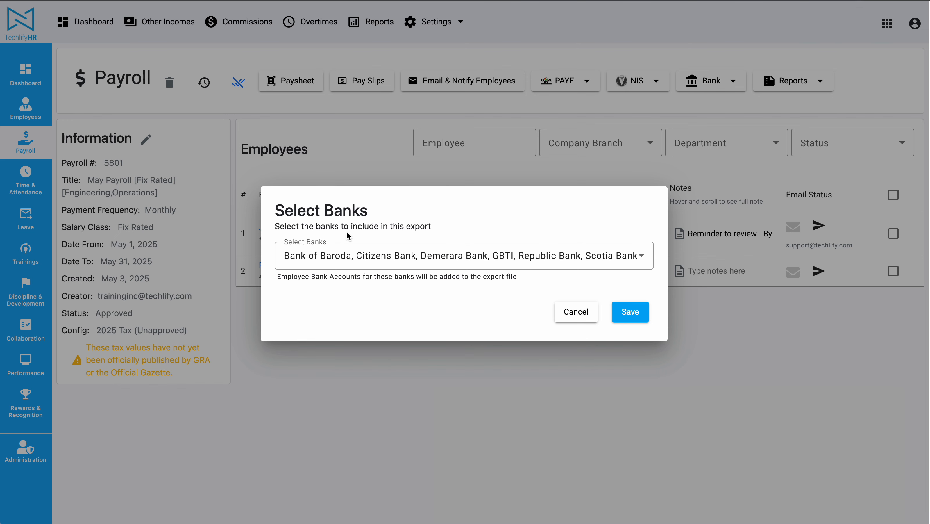
left_click(341, 257)
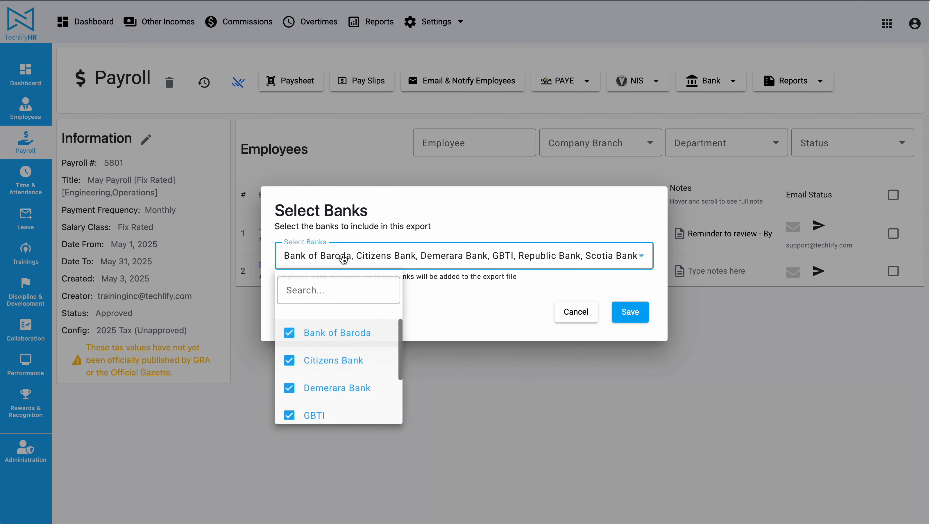
left_click(379, 217)
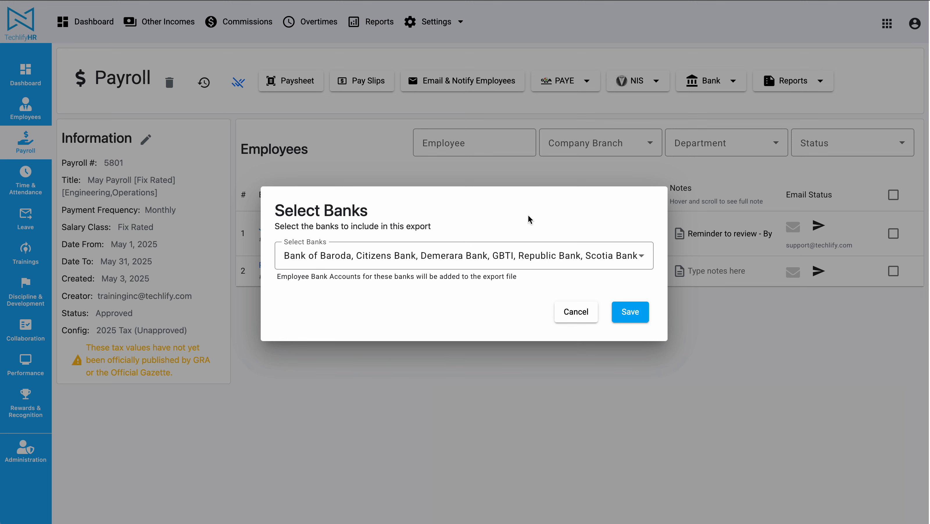
left_click(375, 256)
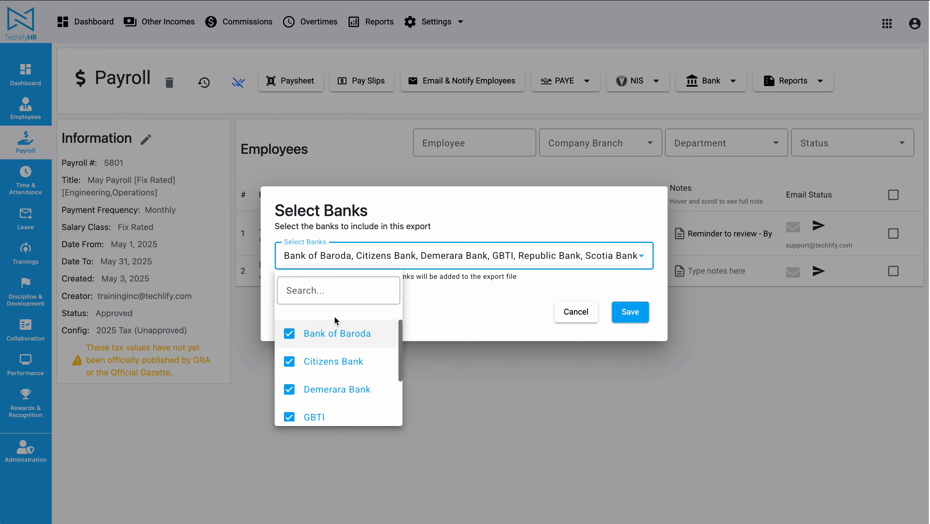
scroll(336, 335, "down", 1)
scroll(335, 336, "down", 1)
scroll(332, 332, "up", 2)
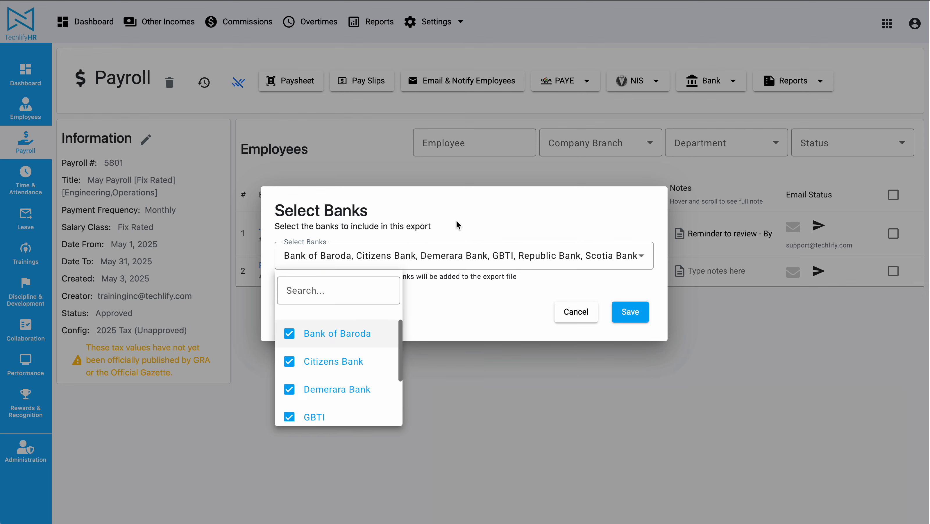
left_click(439, 229)
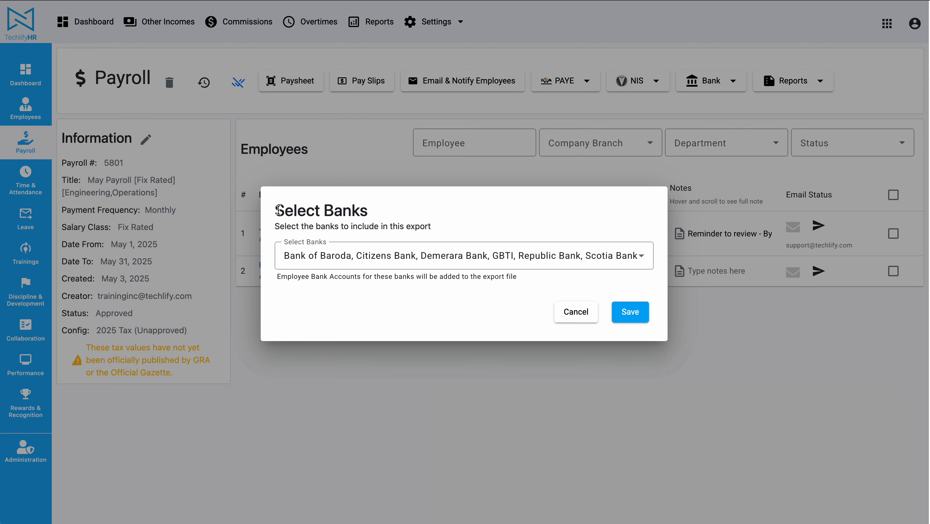
left_click_drag(279, 210, 405, 208)
left_click(406, 209)
left_click(304, 259)
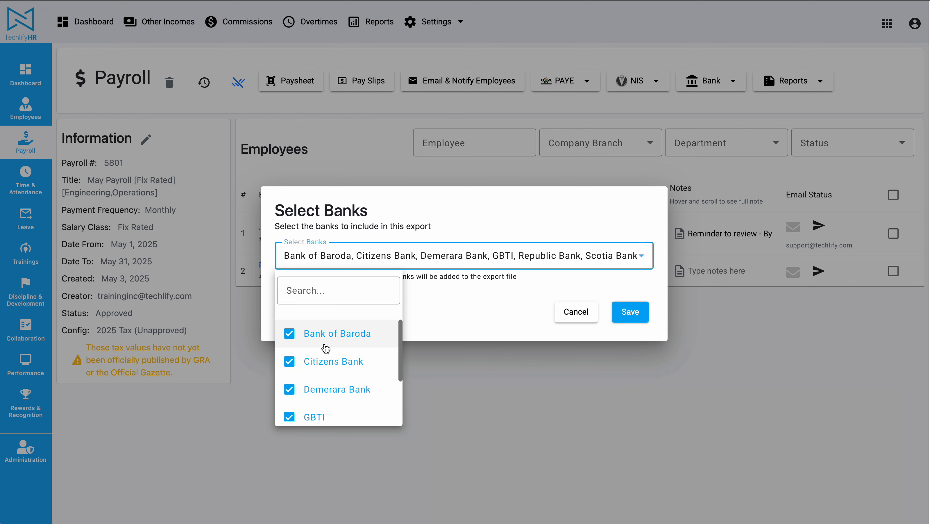
left_click(454, 303)
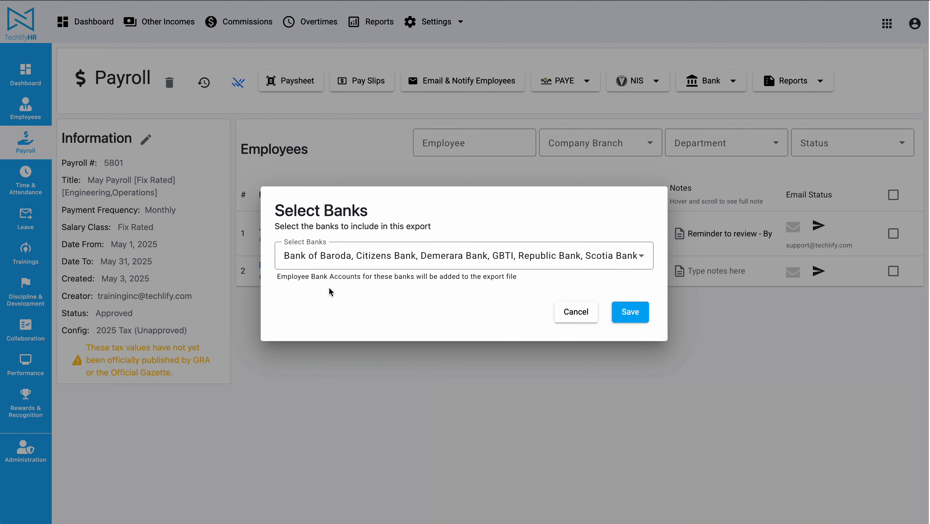
left_click(353, 261)
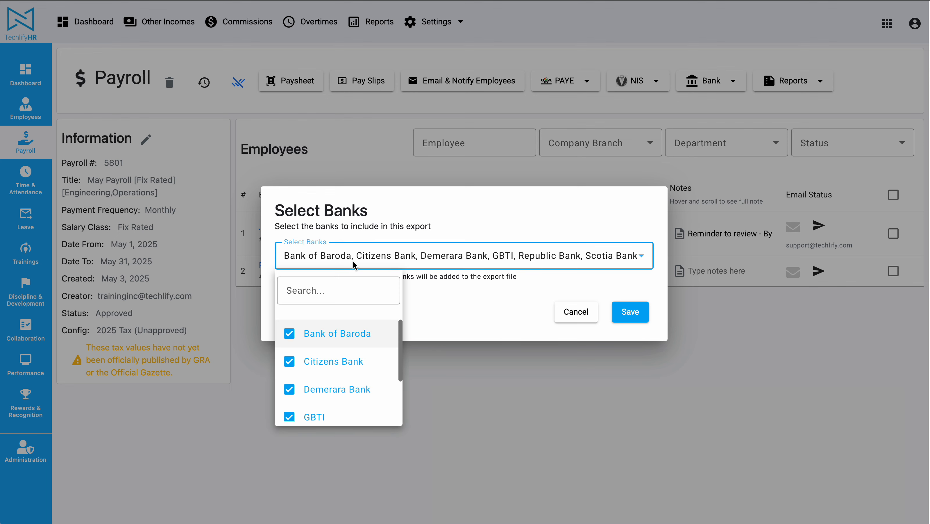